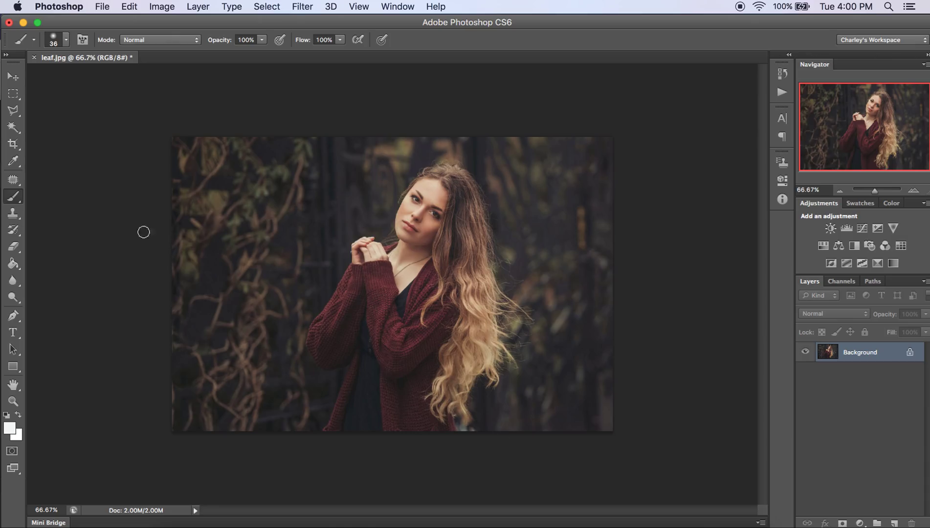
Place Leaf Overlay Set 3 Collection.png over the portrait at its default fitted size.
{"action": "left_click", "coordinate": [102, 7]}
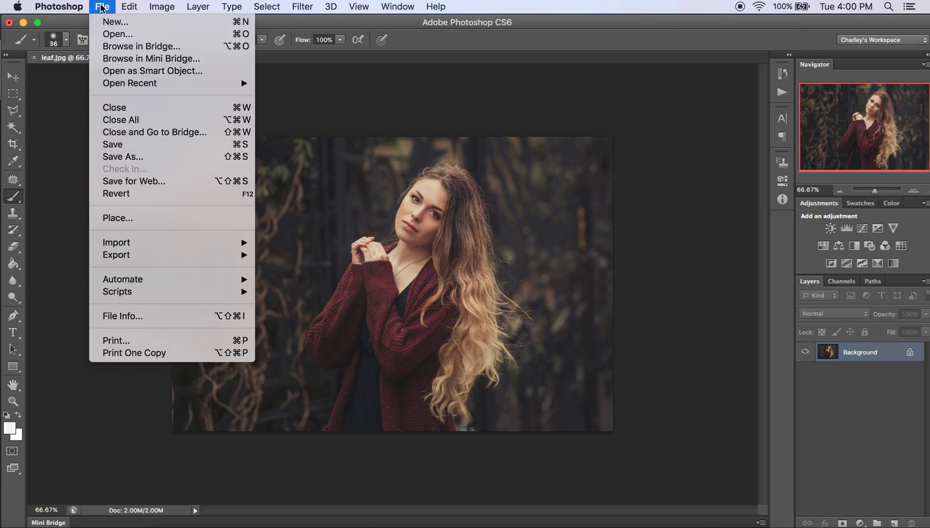
{"action": "left_click", "coordinate": [135, 217]}
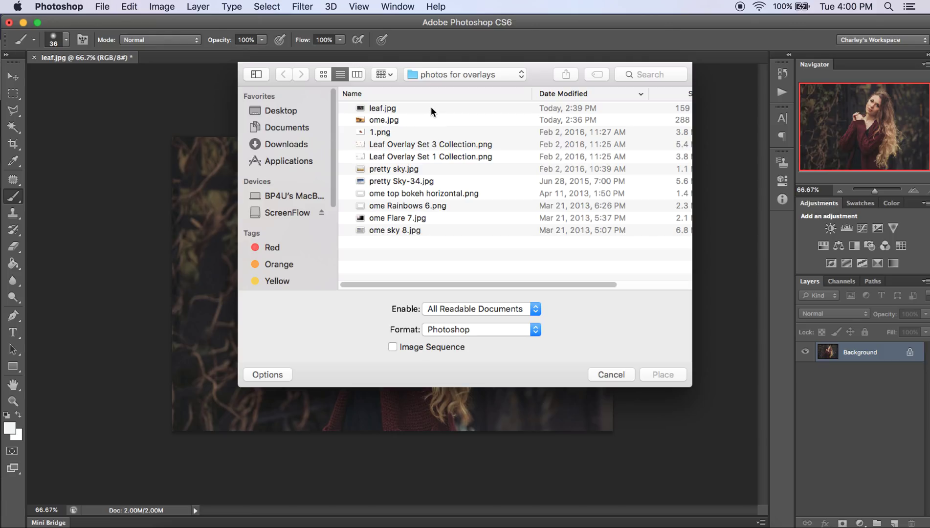
{"action": "left_click", "coordinate": [440, 145]}
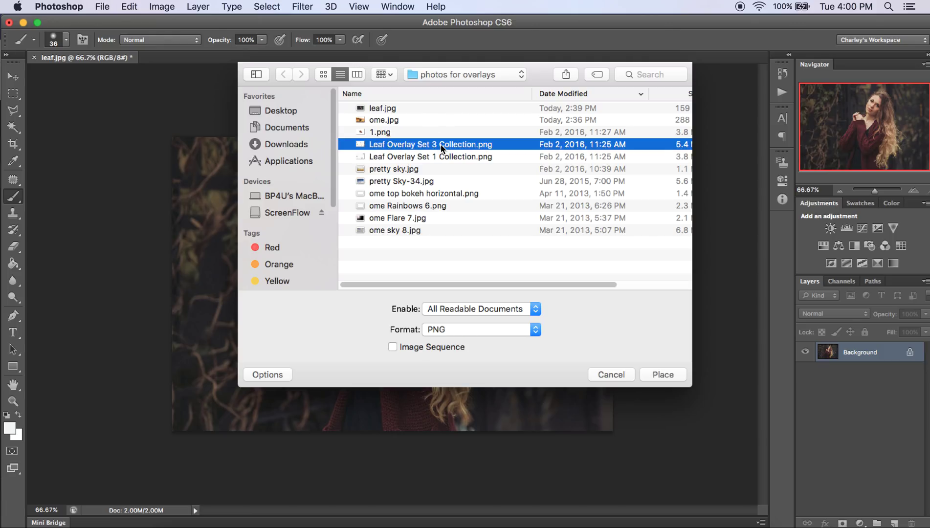
{"action": "key", "text": "Down"}
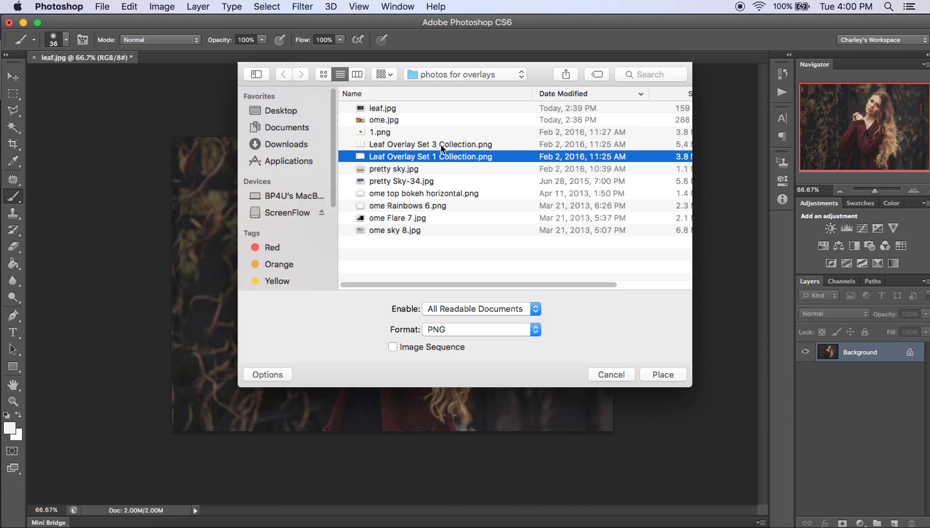
{"action": "key", "text": "Up"}
{"action": "left_click", "coordinate": [655, 374]}
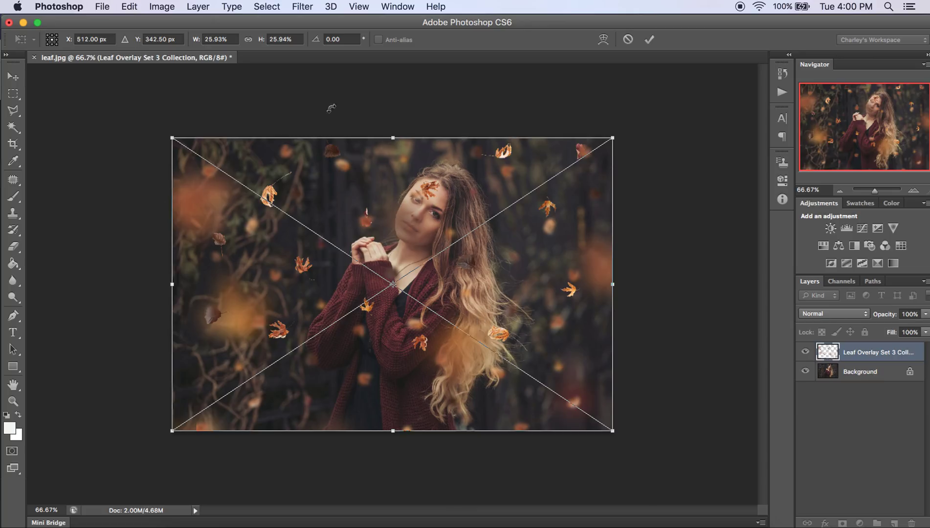
{"action": "left_click", "coordinate": [650, 40]}
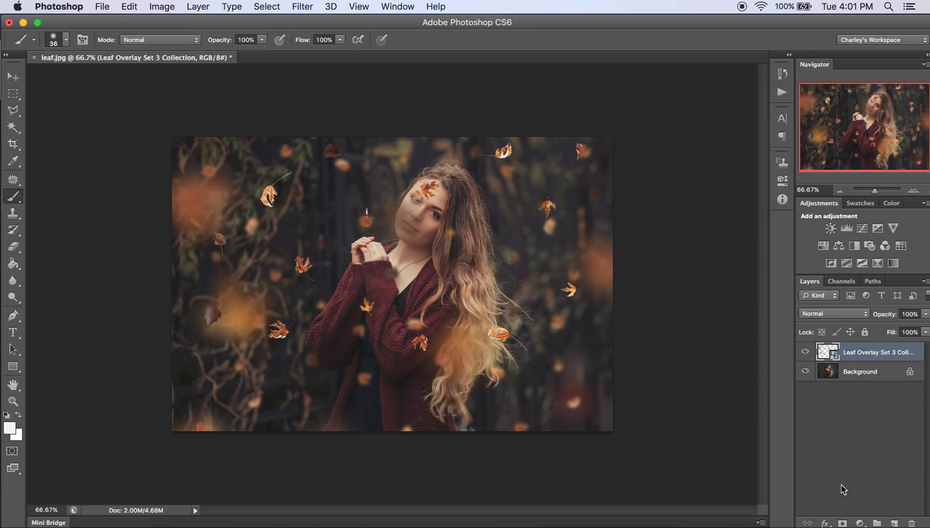
Add a layer mask to the leaf overlay and prepare a black brush at 72 px with 0% hardness.
{"action": "left_click", "coordinate": [842, 523]}
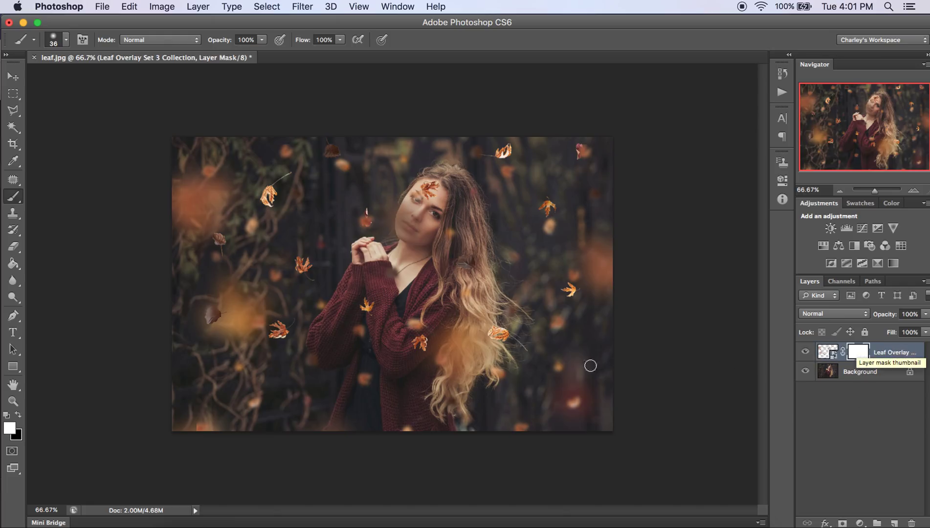
{"action": "left_click", "coordinate": [18, 416]}
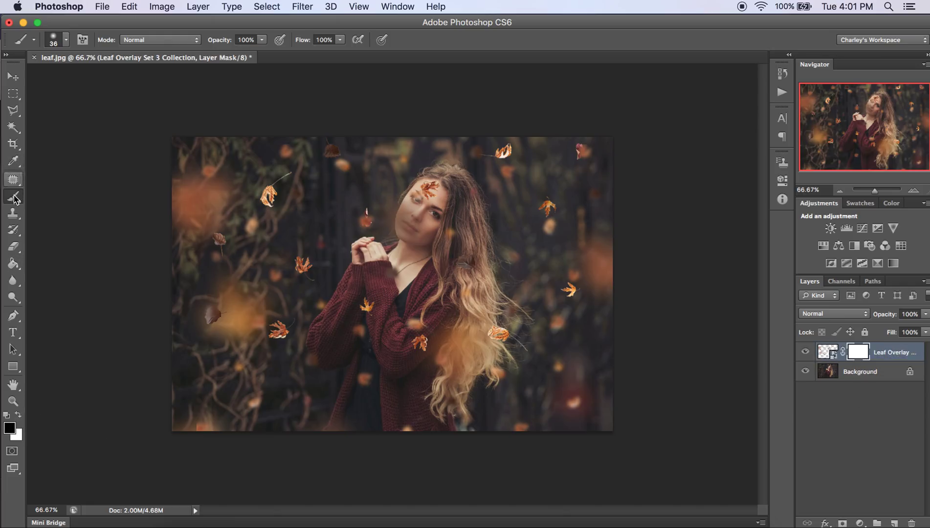
{"action": "left_click", "coordinate": [66, 42]}
{"action": "left_click_drag", "start_coordinate": [43, 80], "coordinate": [65, 78]}
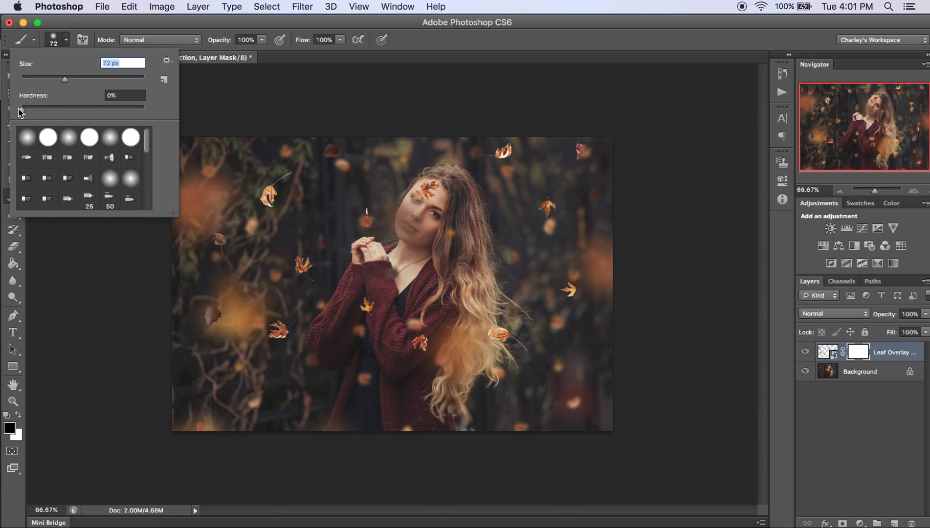
{"action": "left_click_drag", "start_coordinate": [21, 111], "coordinate": [14, 111]}
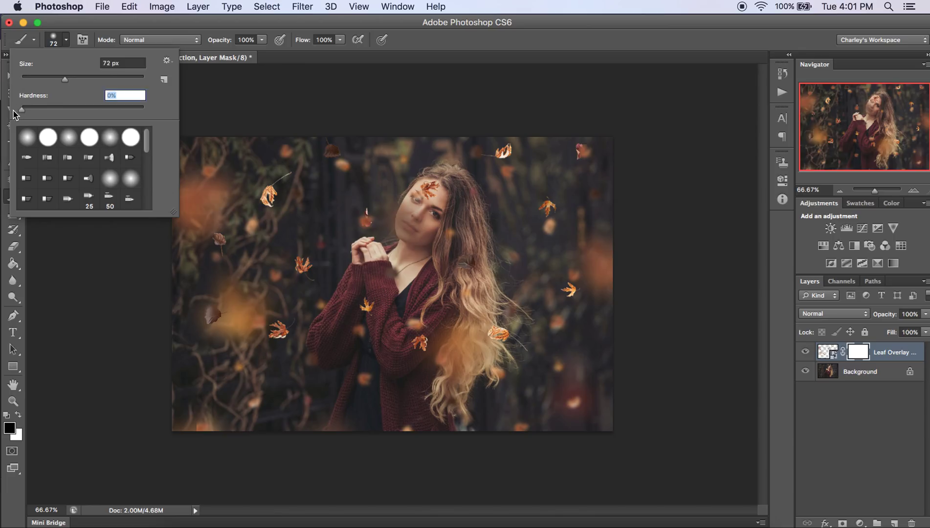
{"action": "left_click", "coordinate": [66, 40]}
Paint black on the overlay's mask to hide the leaves covering the woman's face, hair and sweater.
{"action": "mouse_move", "coordinate": [436, 187]}
{"action": "left_mouse_down"}
{"action": "mouse_move", "coordinate": [404, 232]}
{"action": "mouse_move", "coordinate": [418, 204]}
{"action": "mouse_move", "coordinate": [411, 238]}
{"action": "mouse_move", "coordinate": [426, 201]}
{"action": "mouse_move", "coordinate": [408, 257]}
{"action": "mouse_move", "coordinate": [433, 212]}
{"action": "mouse_move", "coordinate": [424, 258]}
{"action": "mouse_move", "coordinate": [433, 213]}
{"action": "mouse_move", "coordinate": [415, 218]}
{"action": "mouse_move", "coordinate": [413, 229]}
{"action": "mouse_move", "coordinate": [419, 200]}
{"action": "mouse_move", "coordinate": [408, 252]}
{"action": "mouse_move", "coordinate": [391, 273]}
{"action": "mouse_move", "coordinate": [438, 216]}
{"action": "mouse_move", "coordinate": [445, 242]}
{"action": "mouse_move", "coordinate": [452, 198]}
{"action": "mouse_move", "coordinate": [465, 205]}
{"action": "mouse_move", "coordinate": [460, 189]}
{"action": "mouse_move", "coordinate": [469, 209]}
{"action": "mouse_move", "coordinate": [463, 218]}
{"action": "mouse_move", "coordinate": [455, 202]}
{"action": "mouse_move", "coordinate": [443, 323]}
{"action": "mouse_move", "coordinate": [465, 259]}
{"action": "mouse_move", "coordinate": [468, 297]}
{"action": "mouse_move", "coordinate": [466, 251]}
{"action": "mouse_move", "coordinate": [494, 356]}
{"action": "mouse_move", "coordinate": [506, 332]}
{"action": "left_mouse_up"}
{"action": "mouse_move", "coordinate": [440, 358]}
{"action": "left_mouse_down"}
{"action": "mouse_move", "coordinate": [427, 375]}
{"action": "mouse_move", "coordinate": [434, 331]}
{"action": "mouse_move", "coordinate": [412, 355]}
{"action": "mouse_move", "coordinate": [444, 313]}
{"action": "mouse_move", "coordinate": [405, 334]}
{"action": "mouse_move", "coordinate": [407, 314]}
{"action": "mouse_move", "coordinate": [354, 411]}
{"action": "mouse_move", "coordinate": [380, 334]}
{"action": "mouse_move", "coordinate": [353, 440]}
{"action": "mouse_move", "coordinate": [361, 404]}
{"action": "mouse_move", "coordinate": [340, 441]}
{"action": "mouse_move", "coordinate": [396, 393]}
{"action": "mouse_move", "coordinate": [419, 406]}
{"action": "mouse_move", "coordinate": [415, 446]}
{"action": "mouse_move", "coordinate": [372, 284]}
{"action": "mouse_move", "coordinate": [372, 339]}
{"action": "mouse_move", "coordinate": [359, 347]}
{"action": "mouse_move", "coordinate": [372, 285]}
{"action": "mouse_move", "coordinate": [323, 360]}
{"action": "left_mouse_up"}
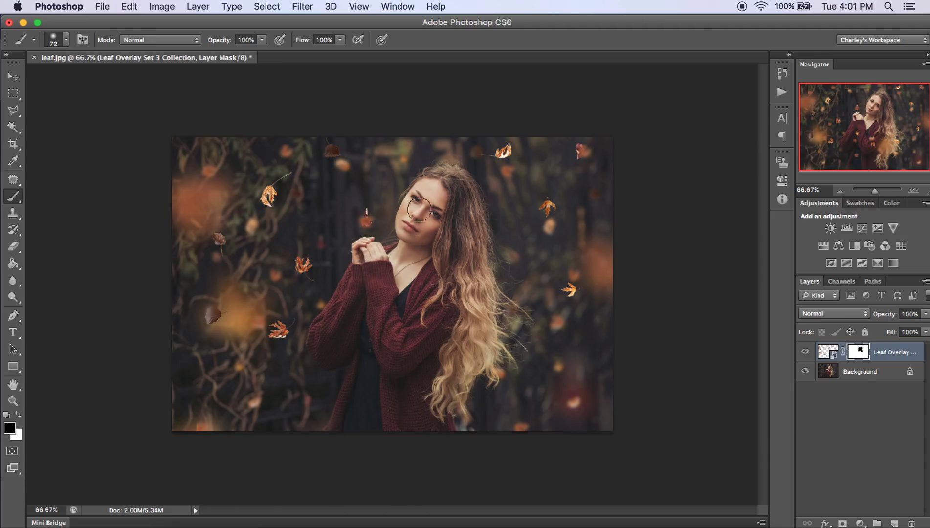
{"action": "left_click_drag", "start_coordinate": [362, 215], "coordinate": [369, 222]}
{"action": "left_click_drag", "start_coordinate": [452, 380], "coordinate": [442, 415]}
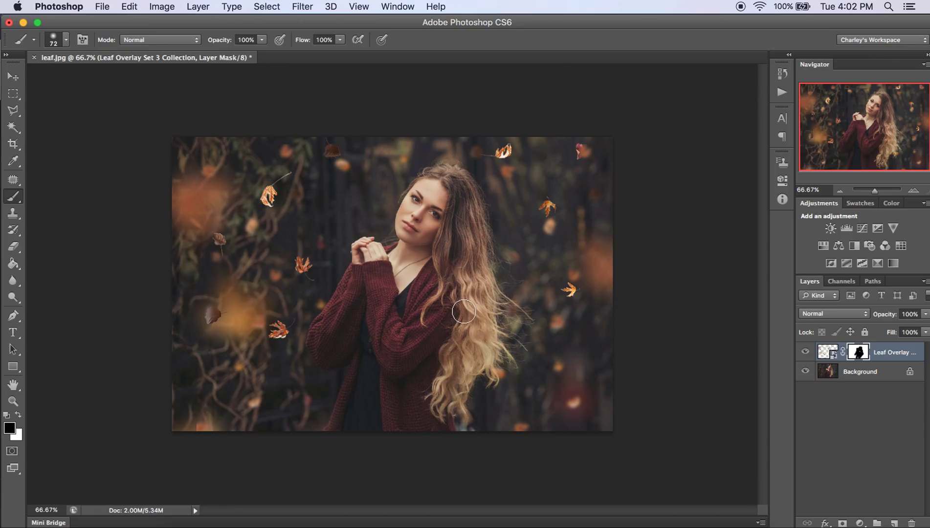
Paint white on the mask to restore the leaves over the sweater and hair, comparing with the overlay hidden.
{"action": "left_click", "coordinate": [20, 417]}
{"action": "mouse_move", "coordinate": [396, 281]}
{"action": "left_mouse_down"}
{"action": "mouse_move", "coordinate": [465, 276]}
{"action": "mouse_move", "coordinate": [375, 269]}
{"action": "mouse_move", "coordinate": [401, 283]}
{"action": "mouse_move", "coordinate": [372, 296]}
{"action": "mouse_move", "coordinate": [416, 331]}
{"action": "mouse_move", "coordinate": [365, 303]}
{"action": "mouse_move", "coordinate": [409, 333]}
{"action": "mouse_move", "coordinate": [350, 341]}
{"action": "mouse_move", "coordinate": [432, 331]}
{"action": "mouse_move", "coordinate": [360, 379]}
{"action": "mouse_move", "coordinate": [450, 365]}
{"action": "mouse_move", "coordinate": [390, 424]}
{"action": "mouse_move", "coordinate": [464, 341]}
{"action": "mouse_move", "coordinate": [468, 355]}
{"action": "mouse_move", "coordinate": [486, 320]}
{"action": "mouse_move", "coordinate": [465, 388]}
{"action": "mouse_move", "coordinate": [487, 345]}
{"action": "mouse_move", "coordinate": [478, 342]}
{"action": "mouse_move", "coordinate": [434, 384]}
{"action": "mouse_move", "coordinate": [457, 372]}
{"action": "mouse_move", "coordinate": [391, 418]}
{"action": "mouse_move", "coordinate": [415, 418]}
{"action": "mouse_move", "coordinate": [336, 417]}
{"action": "mouse_move", "coordinate": [366, 409]}
{"action": "mouse_move", "coordinate": [313, 423]}
{"action": "mouse_move", "coordinate": [341, 421]}
{"action": "left_mouse_up"}
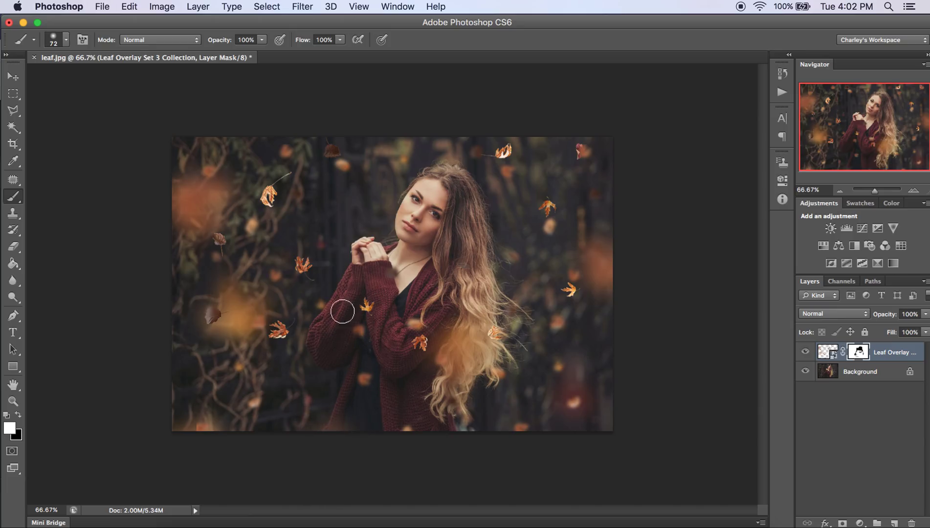
{"action": "mouse_move", "coordinate": [380, 228]}
{"action": "left_mouse_down"}
{"action": "mouse_move", "coordinate": [397, 185]}
{"action": "mouse_move", "coordinate": [340, 238]}
{"action": "mouse_move", "coordinate": [387, 174]}
{"action": "left_mouse_up"}
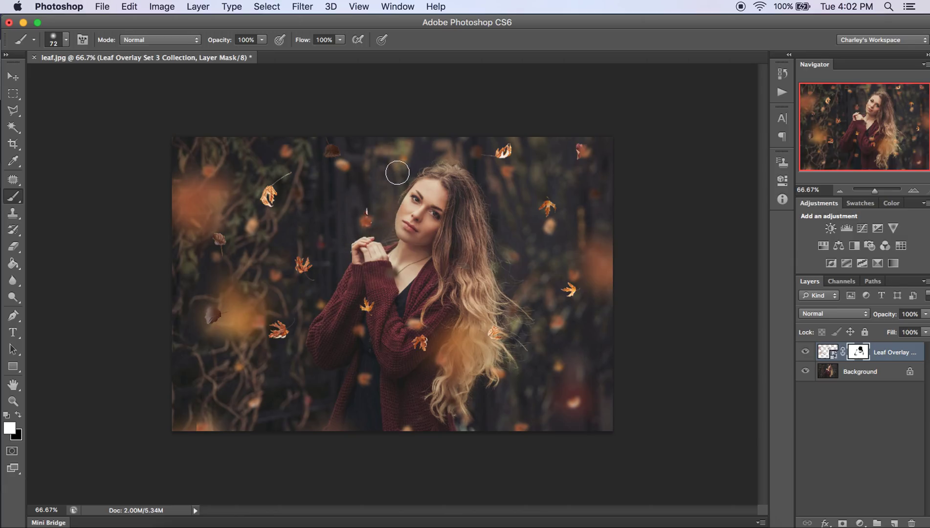
{"action": "mouse_move", "coordinate": [481, 280]}
{"action": "left_mouse_down"}
{"action": "mouse_move", "coordinate": [471, 248]}
{"action": "mouse_move", "coordinate": [458, 277]}
{"action": "mouse_move", "coordinate": [479, 271]}
{"action": "mouse_move", "coordinate": [482, 227]}
{"action": "mouse_move", "coordinate": [481, 350]}
{"action": "mouse_move", "coordinate": [506, 332]}
{"action": "left_mouse_up"}
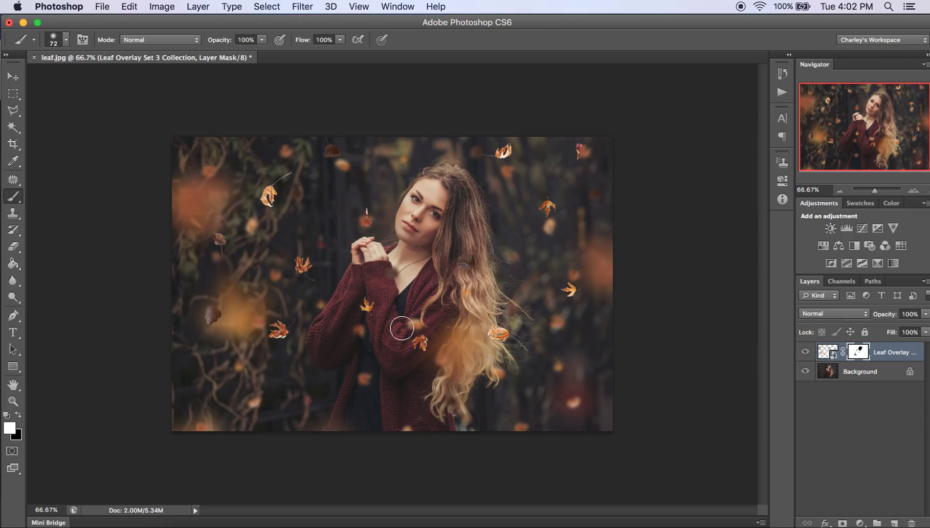
{"action": "left_click", "coordinate": [804, 351]}
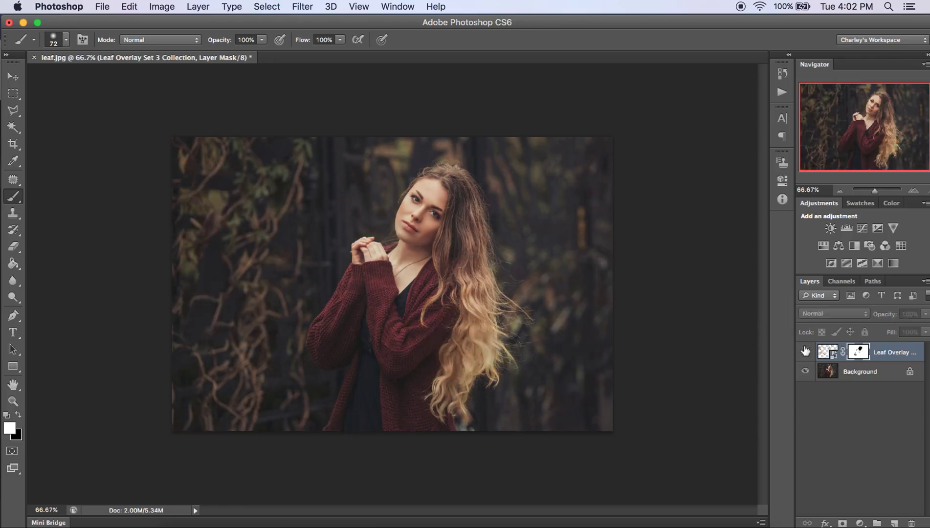
{"action": "left_click", "coordinate": [805, 351]}
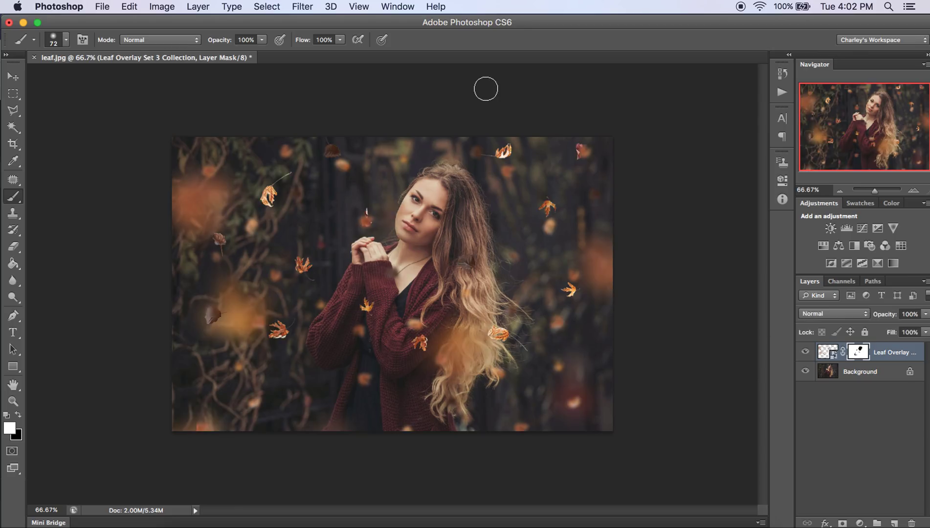
Place 1.png as a single leaf scaled to about 3.5% in the lower-left area of the photo.
{"action": "left_click", "coordinate": [102, 6]}
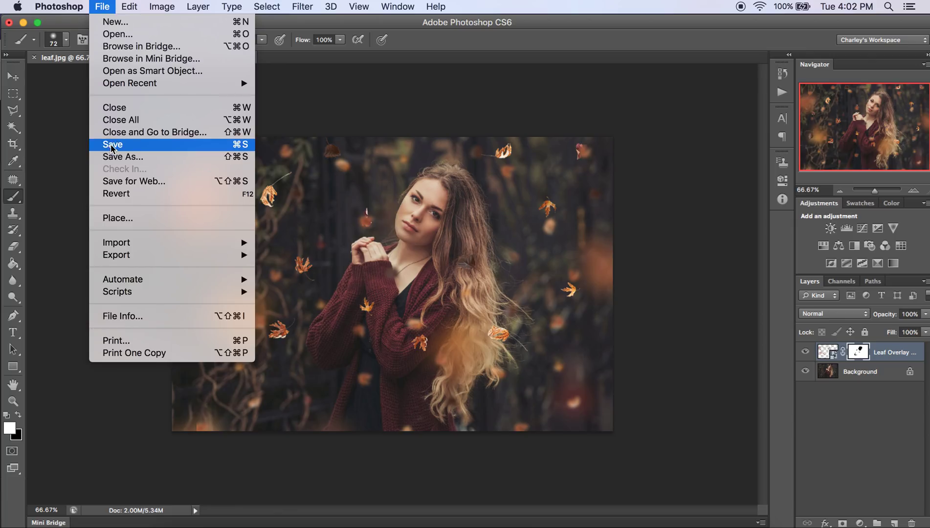
{"action": "left_click", "coordinate": [133, 222]}
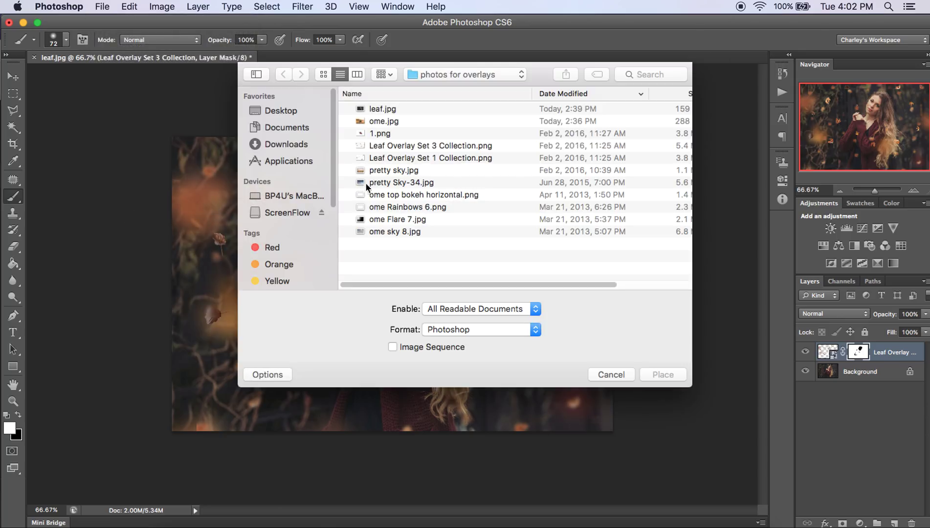
{"action": "left_click", "coordinate": [379, 134]}
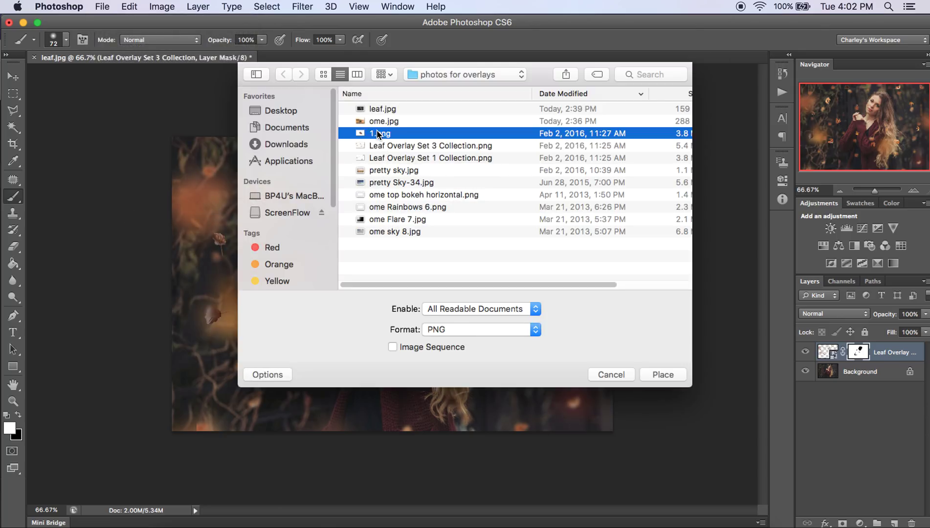
{"action": "left_click", "coordinate": [662, 375]}
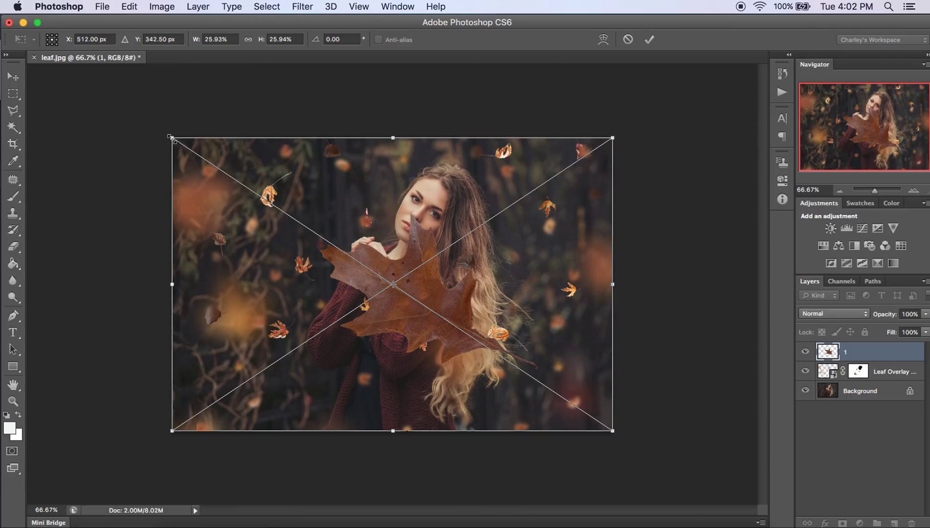
{"action": "left_click_drag", "start_coordinate": [170, 138], "coordinate": [523, 362]}
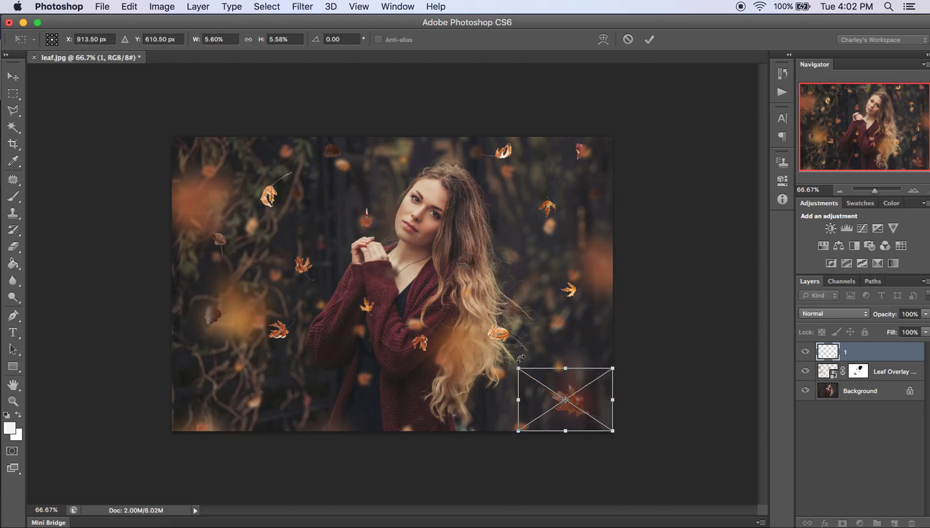
{"action": "left_click_drag", "start_coordinate": [573, 412], "coordinate": [283, 419]}
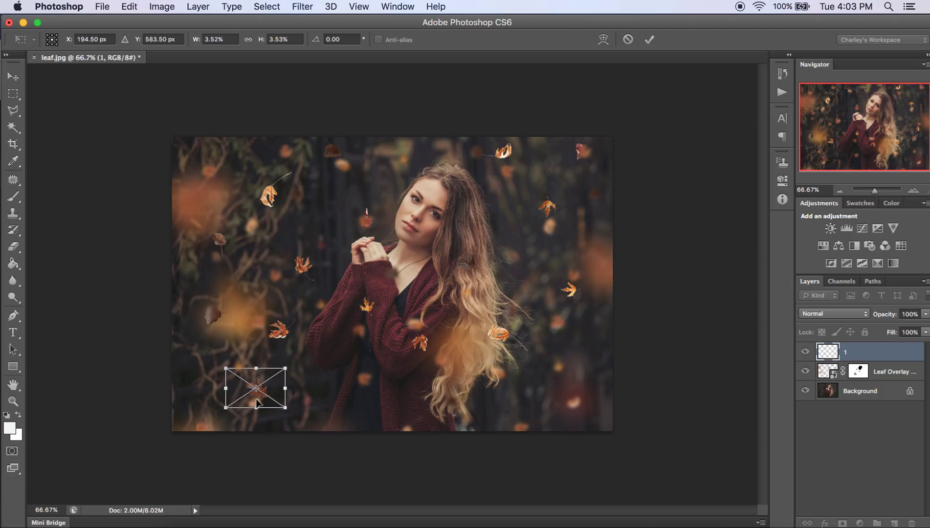
{"action": "left_click", "coordinate": [650, 39]}
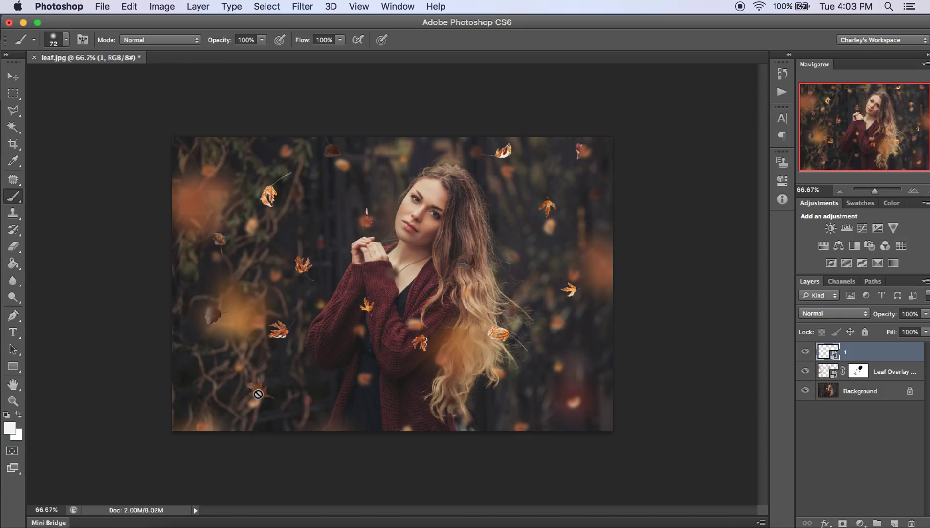
Rotate the small placed leaf to about -144 degrees with Free Transform.
{"action": "left_click", "coordinate": [13, 77]}
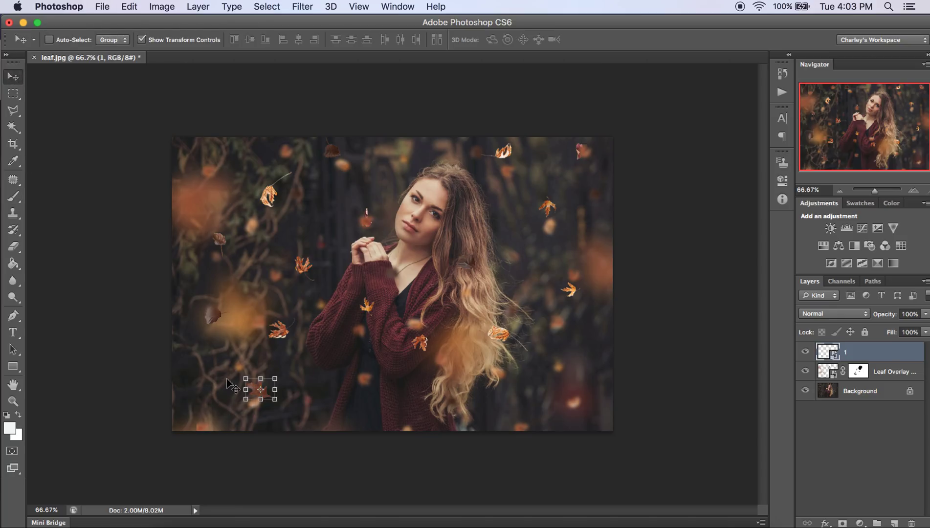
{"action": "key", "text": "super+t"}
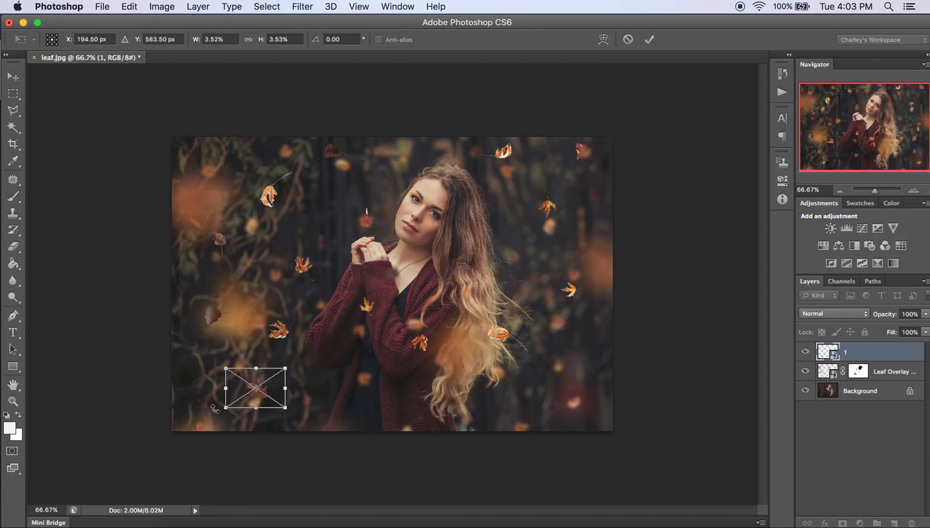
{"action": "left_click_drag", "start_coordinate": [214, 410], "coordinate": [295, 393]}
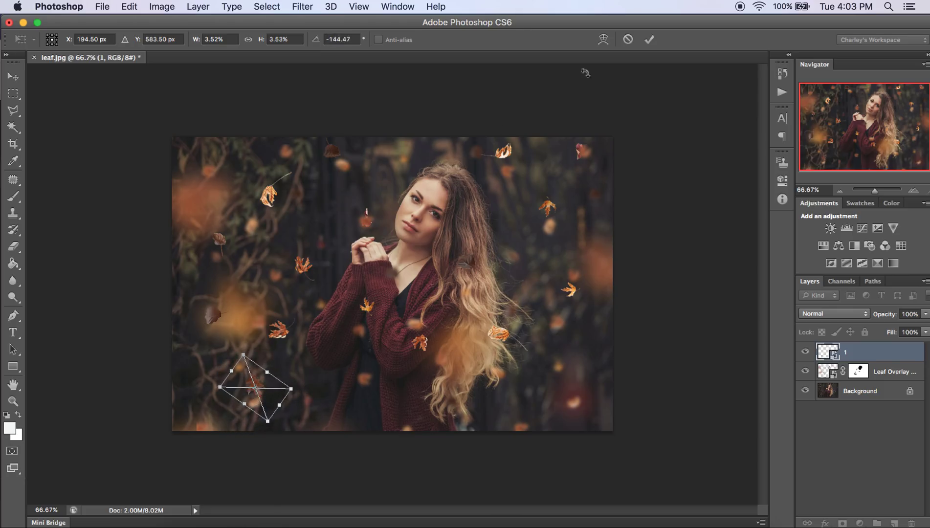
{"action": "left_click", "coordinate": [649, 39]}
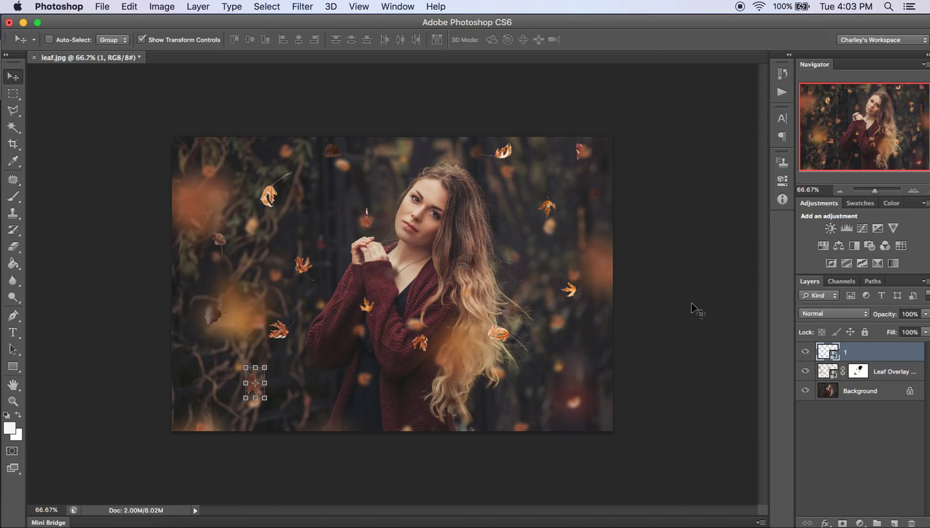
Duplicate the Background layer and merge the copy with both leaf layers, comparing the result with the original photo.
{"action": "left_click", "coordinate": [844, 388]}
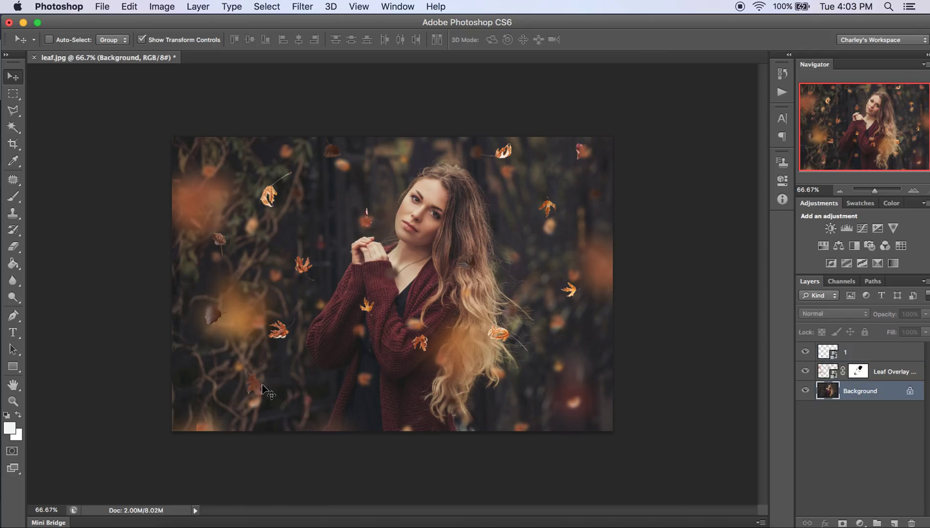
{"action": "left_click", "coordinate": [806, 352]}
{"action": "left_click", "coordinate": [806, 352]}
{"action": "key", "text": "super+j"}
{"action": "left_click", "coordinate": [875, 358], "text": "shift"}
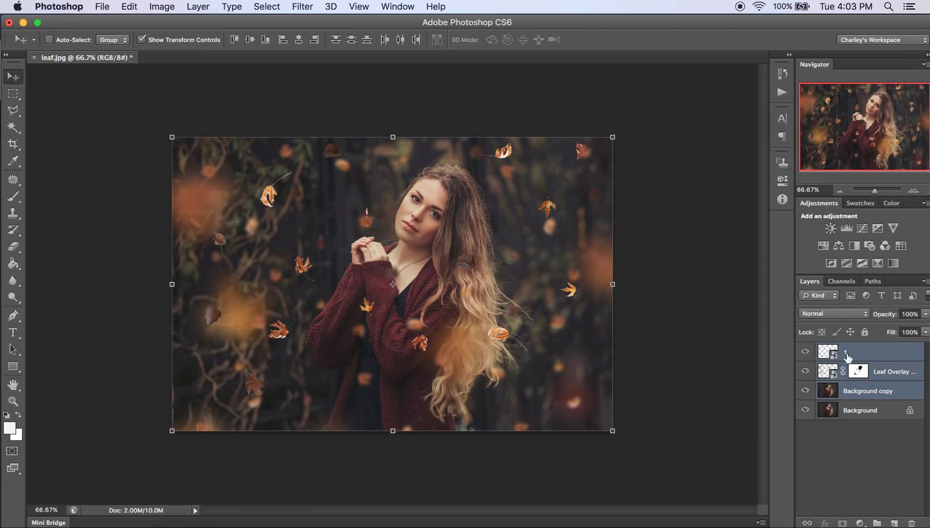
{"action": "key", "text": "super+e"}
{"action": "left_click", "coordinate": [804, 352]}
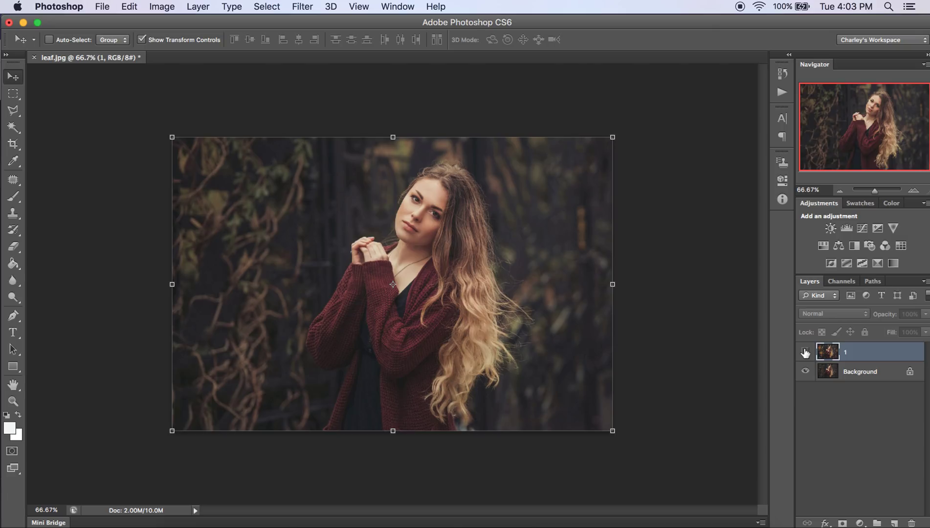
{"action": "left_click", "coordinate": [805, 352]}
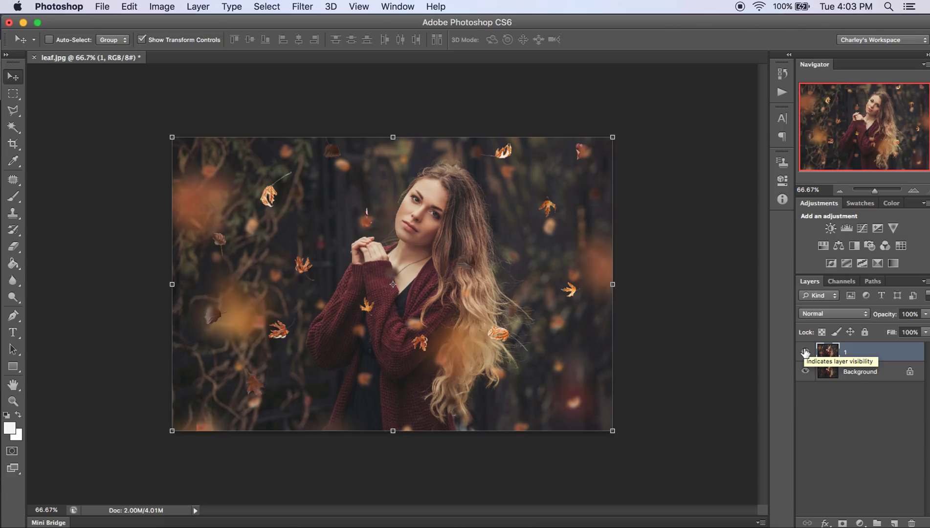